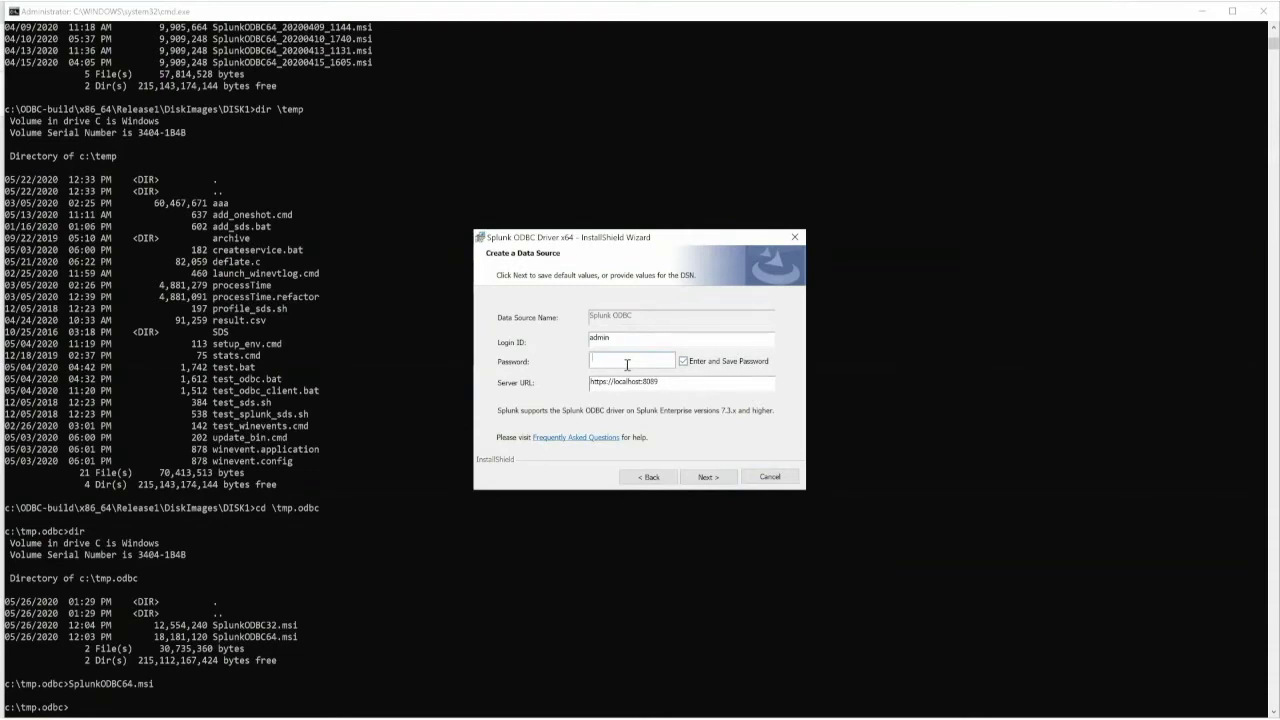
- Enter the data source password and complete the 64-bit Splunk ODBC driver installation
click(627, 365)
text(changeme123)
click(711, 477)
click(707, 477)
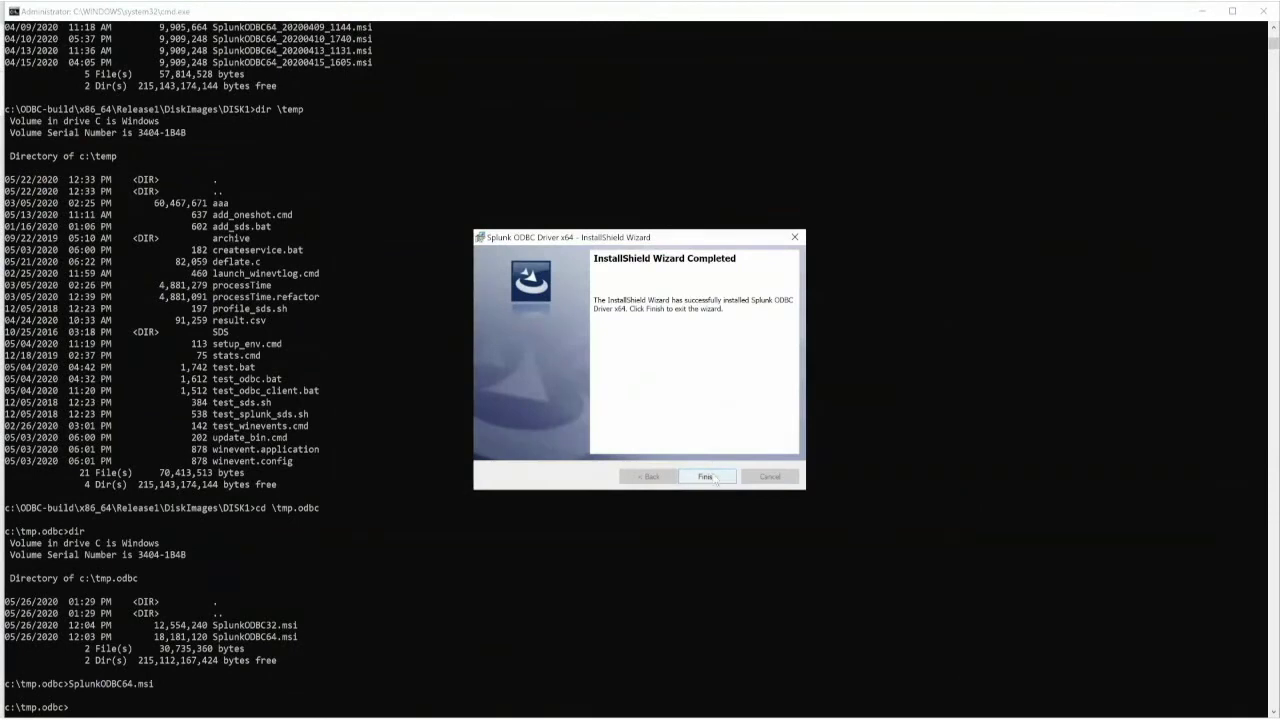
click(706, 477)
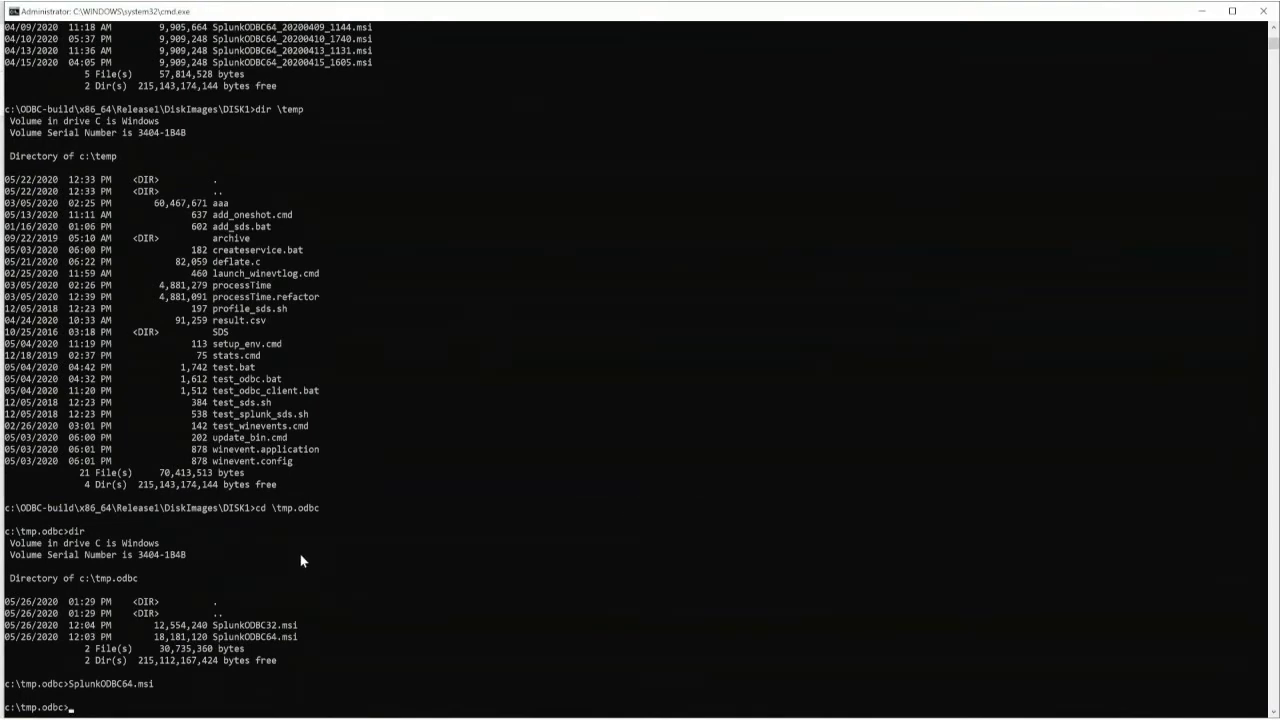
- Run 'sc query splunkd' to confirm the splunkd service is RUNNING
text(sc query splunkd)
key(Return)
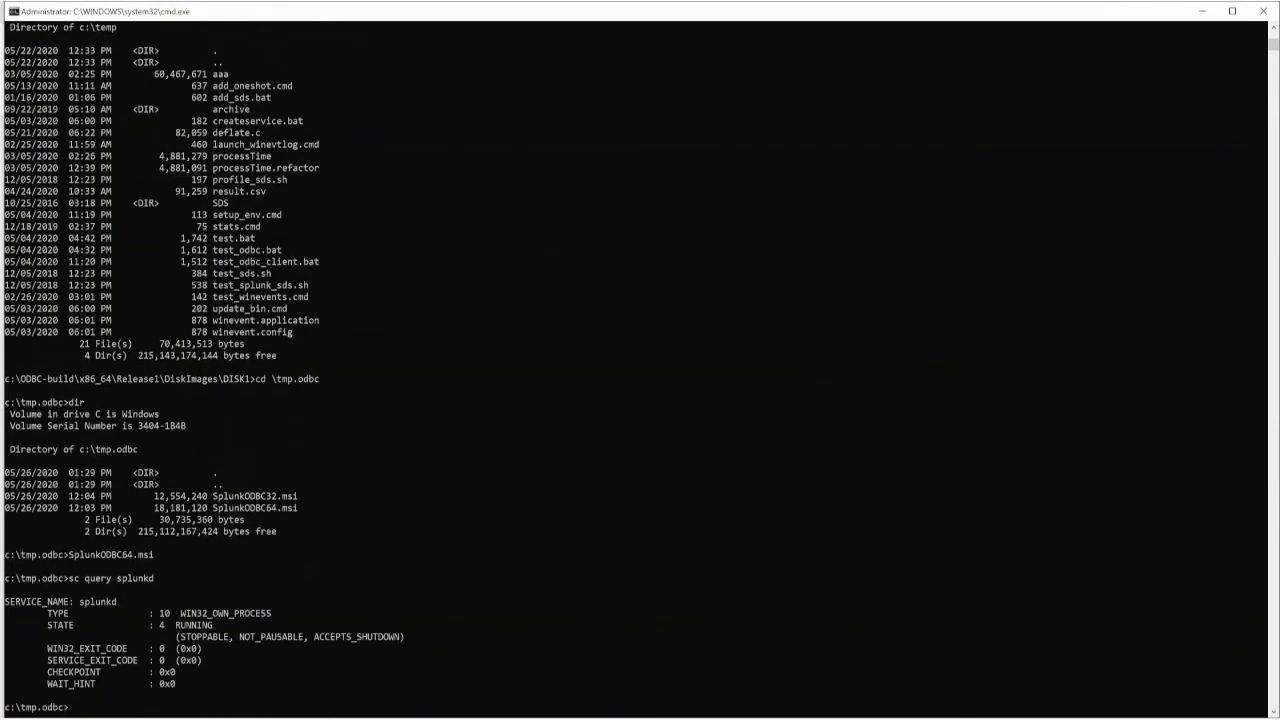
click(5, 711)
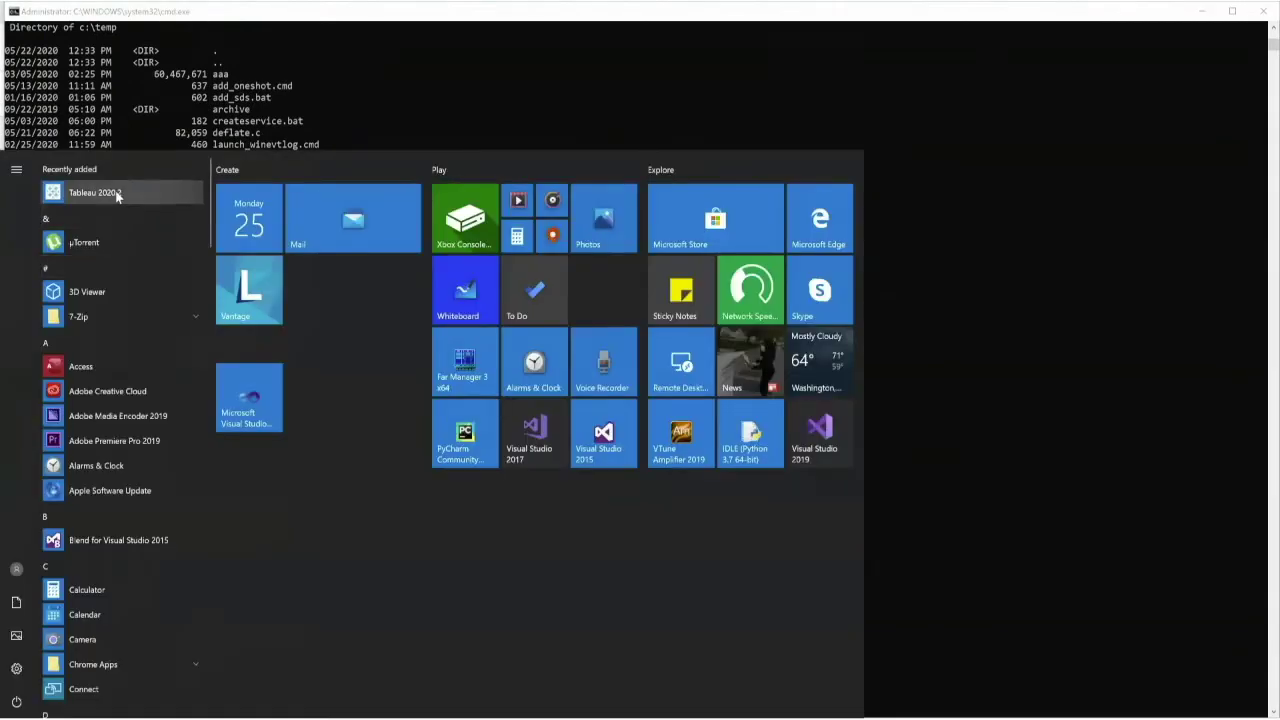
- Launch the recently added Tableau from the Start menu and continue the trial
click(100, 190)
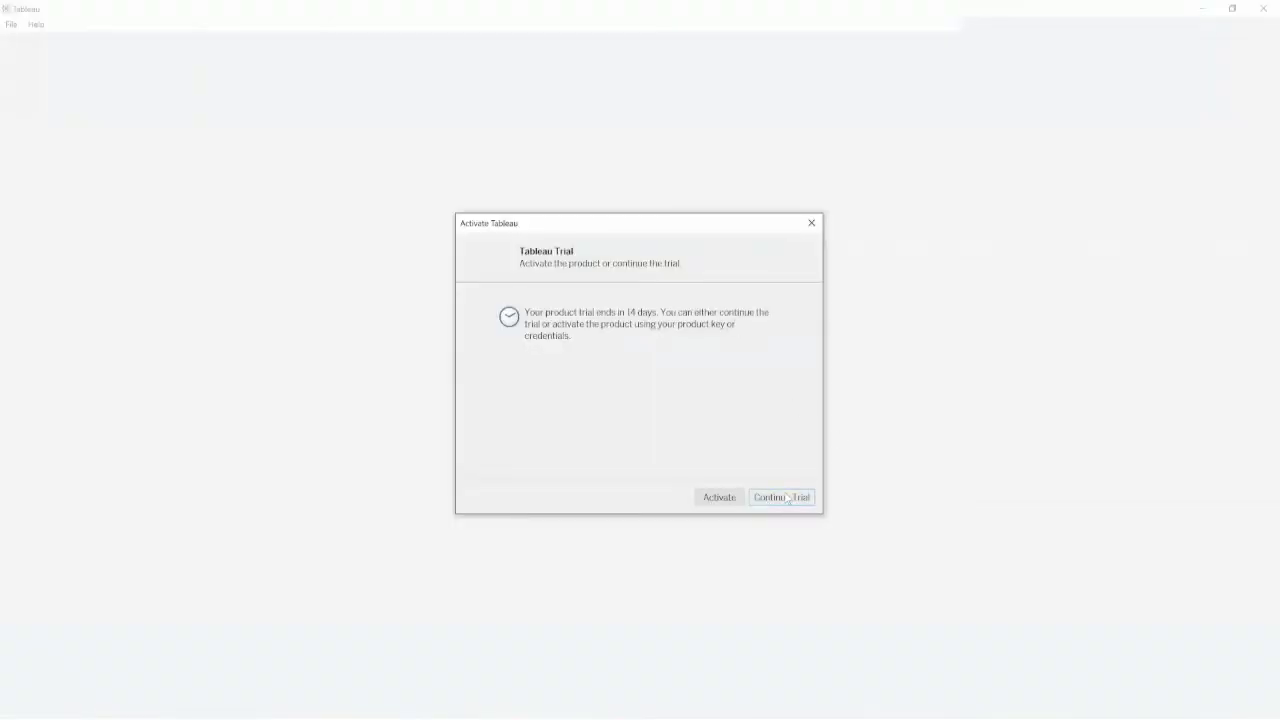
click(787, 498)
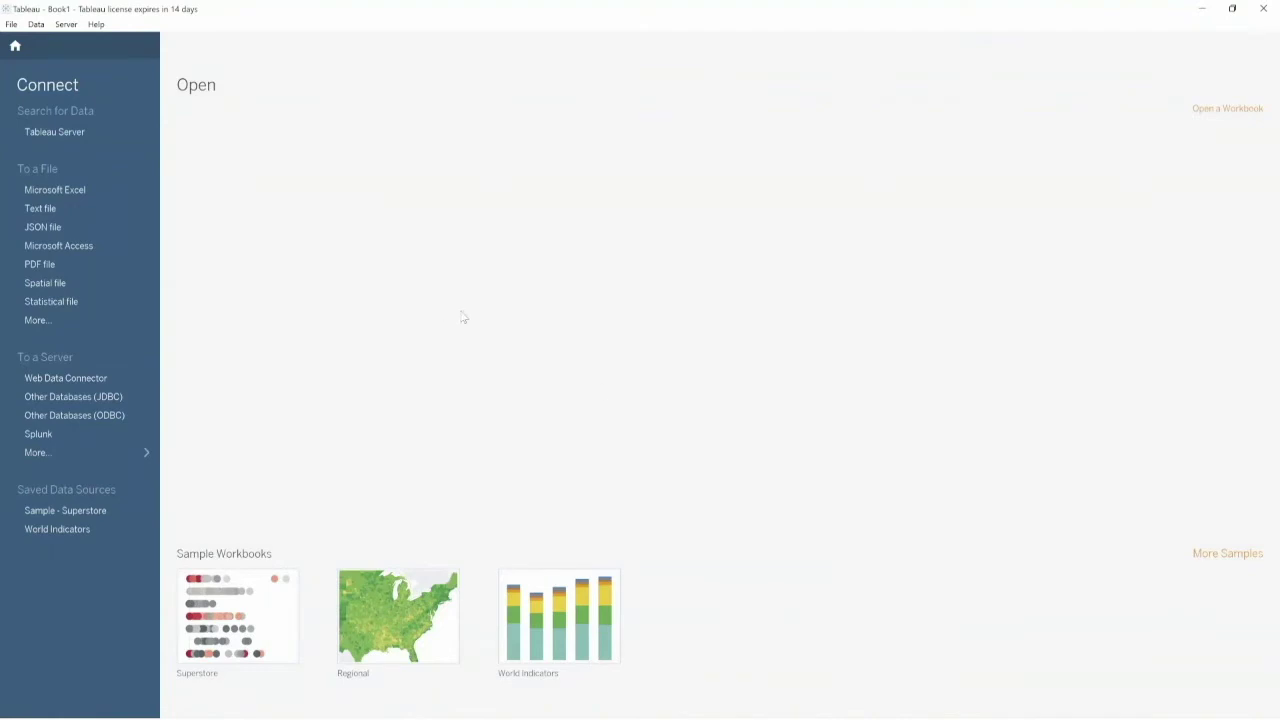
- Connect to the local Splunk server through the Splunk connector, signing in with the server password
click(65, 452)
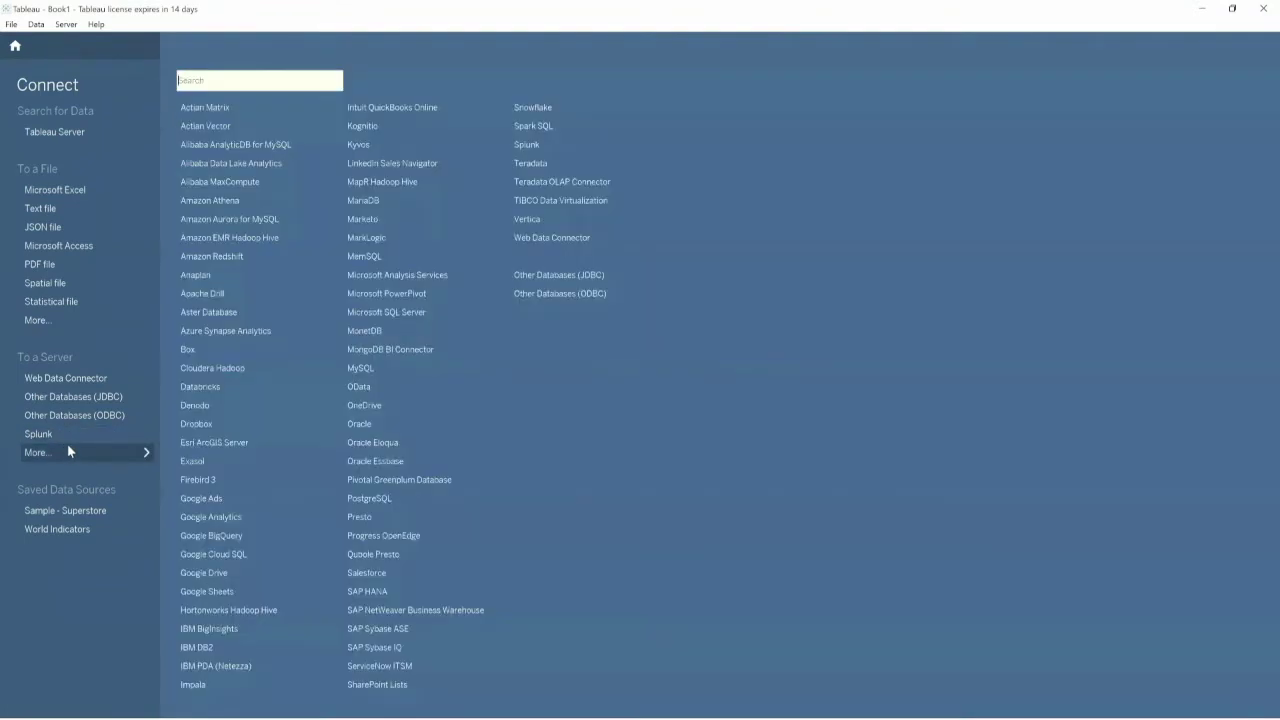
click(524, 145)
click(334, 242)
click(318, 243)
text(changeme123)
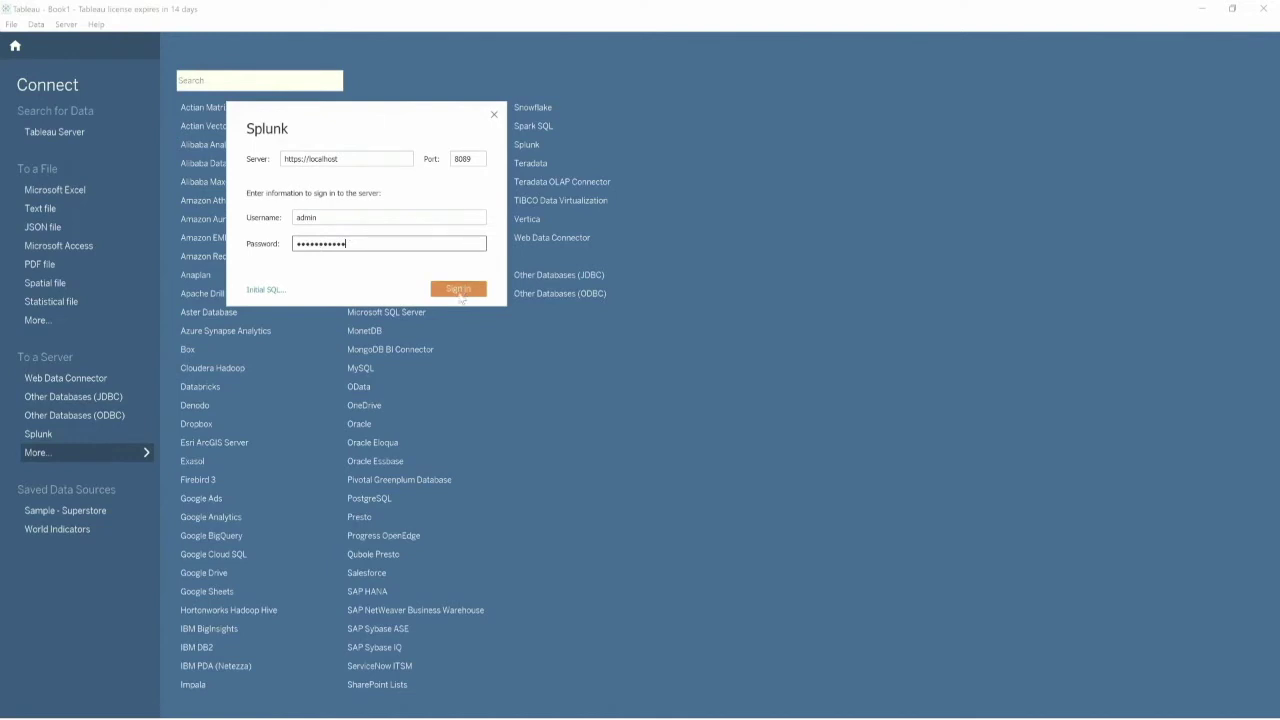
click(459, 292)
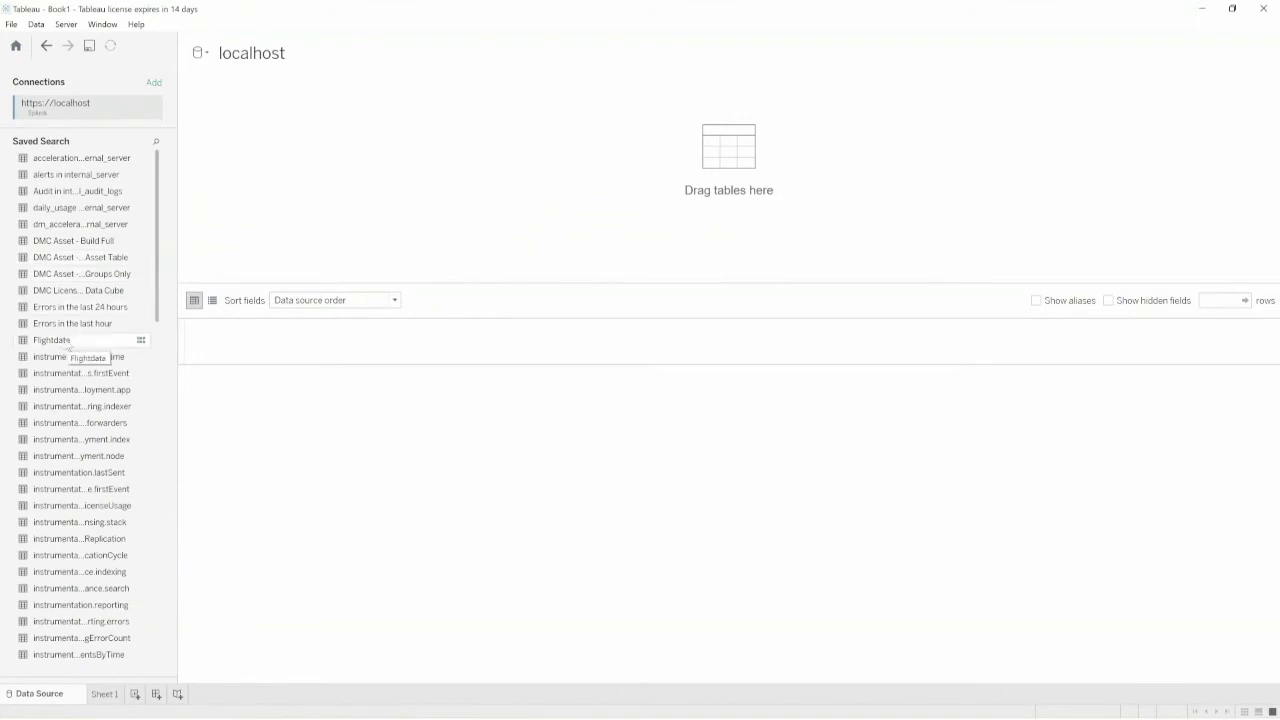
- Drag the Flightdata saved search onto the canvas and load its rows with Update Now
click(68, 345)
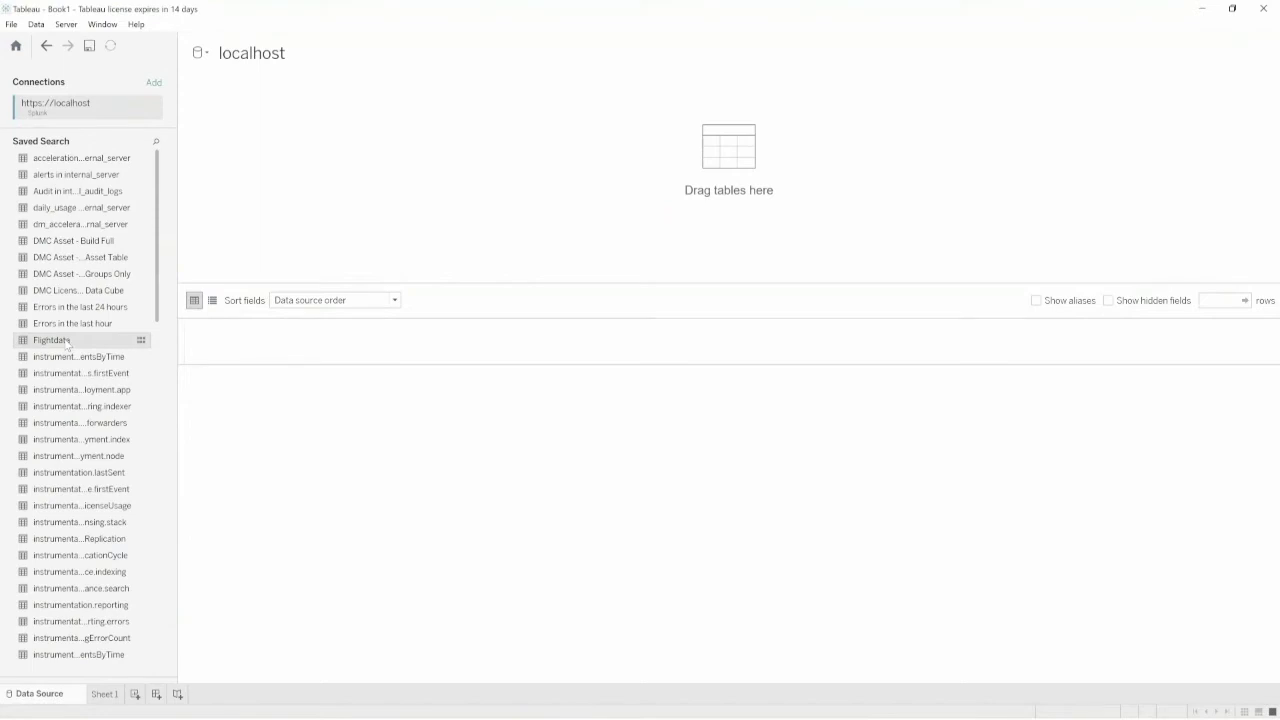
drag(67, 344, 701, 155)
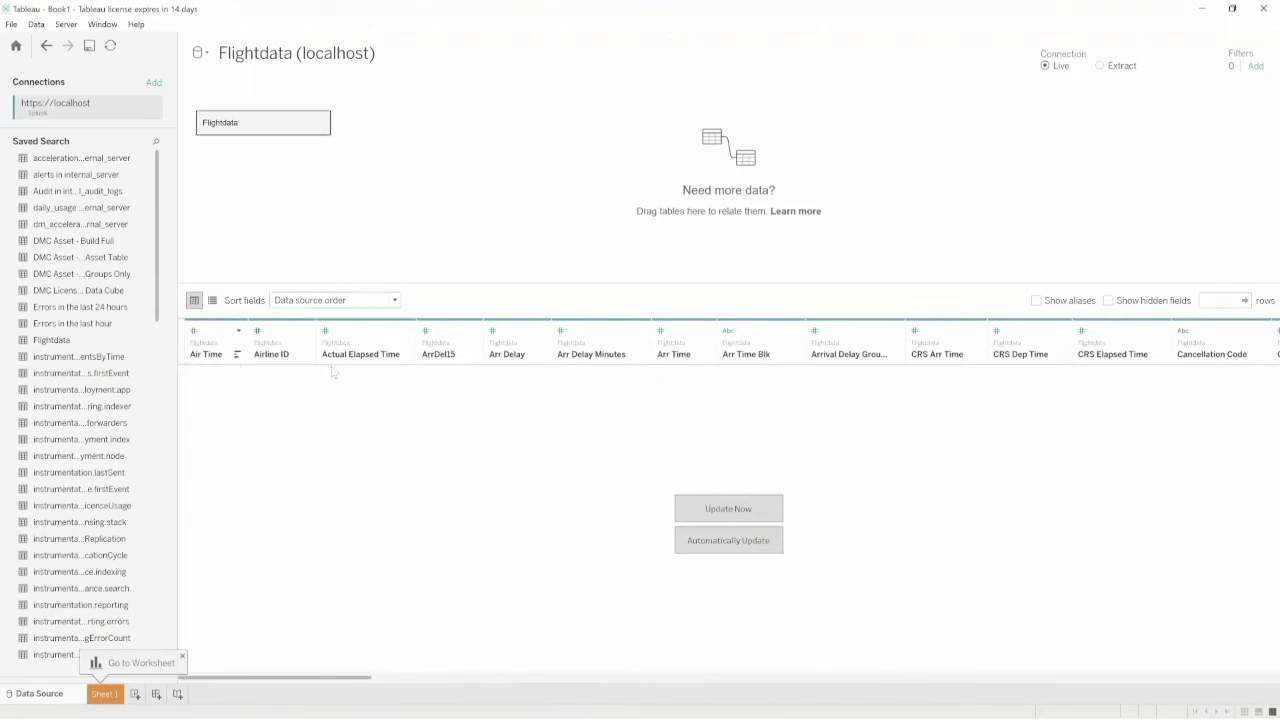
click(727, 509)
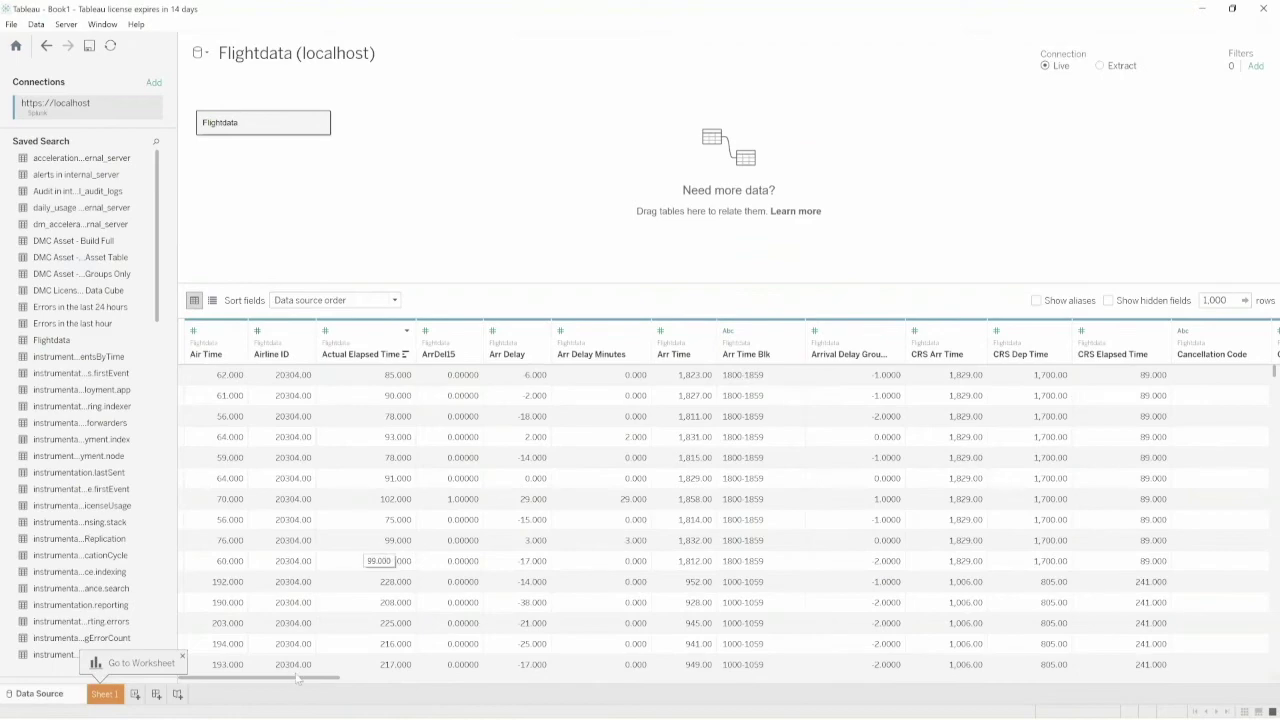
drag(298, 679, 231, 687)
click(110, 695)
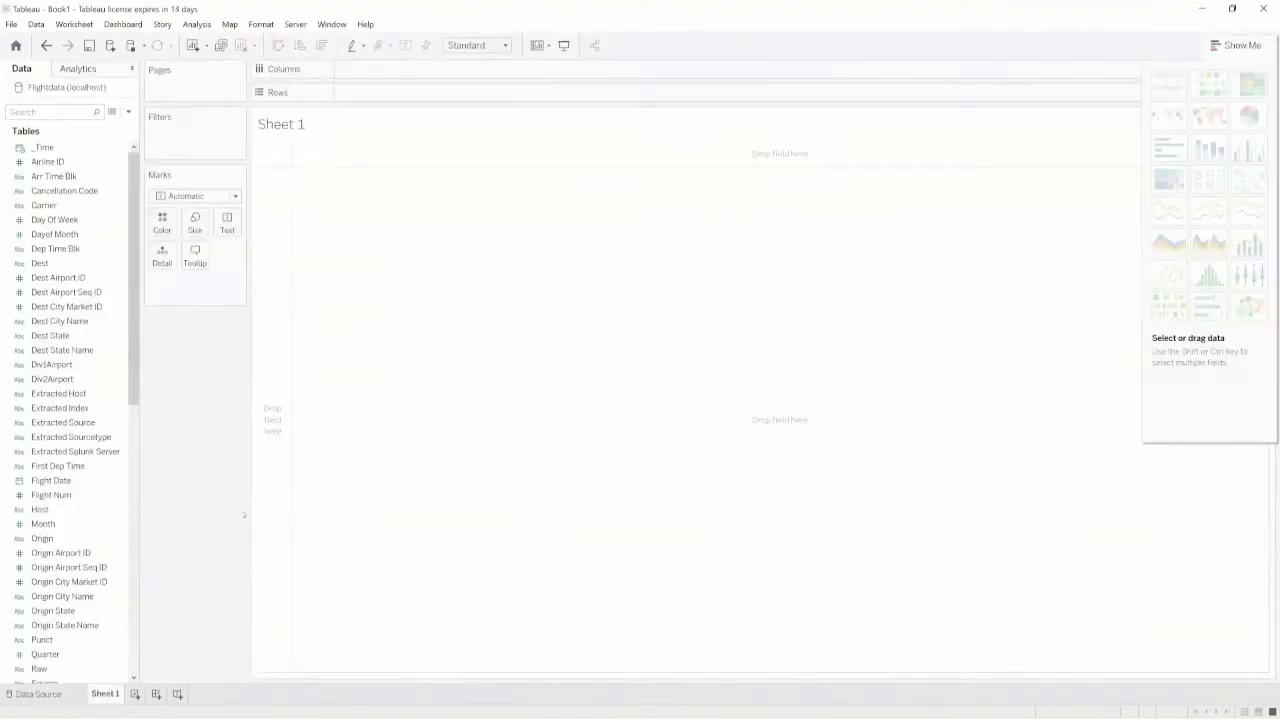
- Browse the Data pane fields such as Dep Time and pick up Dest City Name
click(134, 458)
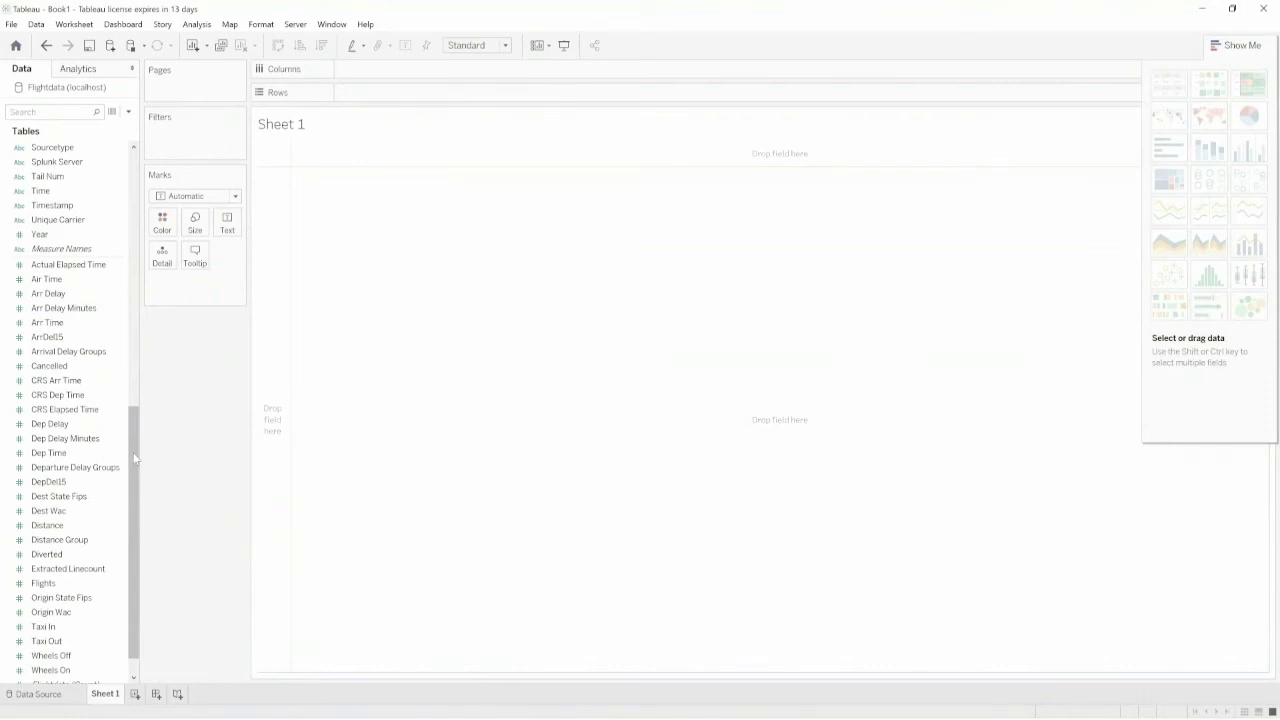
click(127, 454)
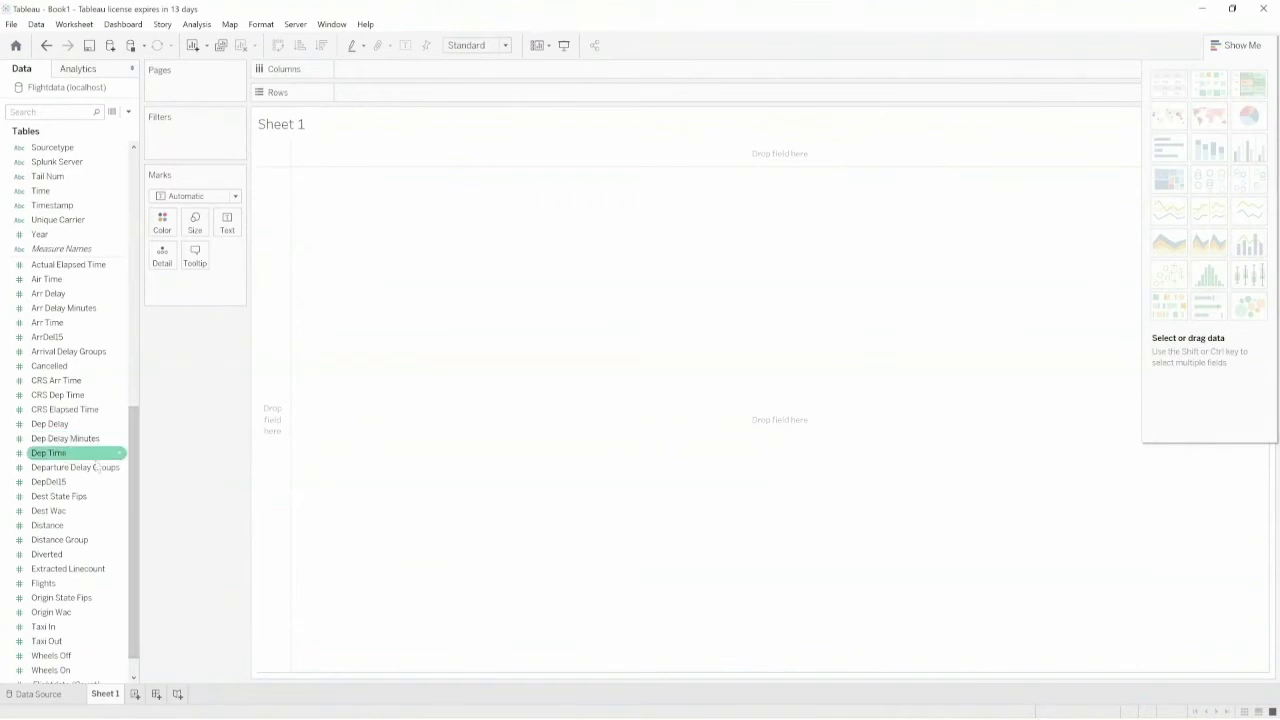
drag(131, 456, 133, 382)
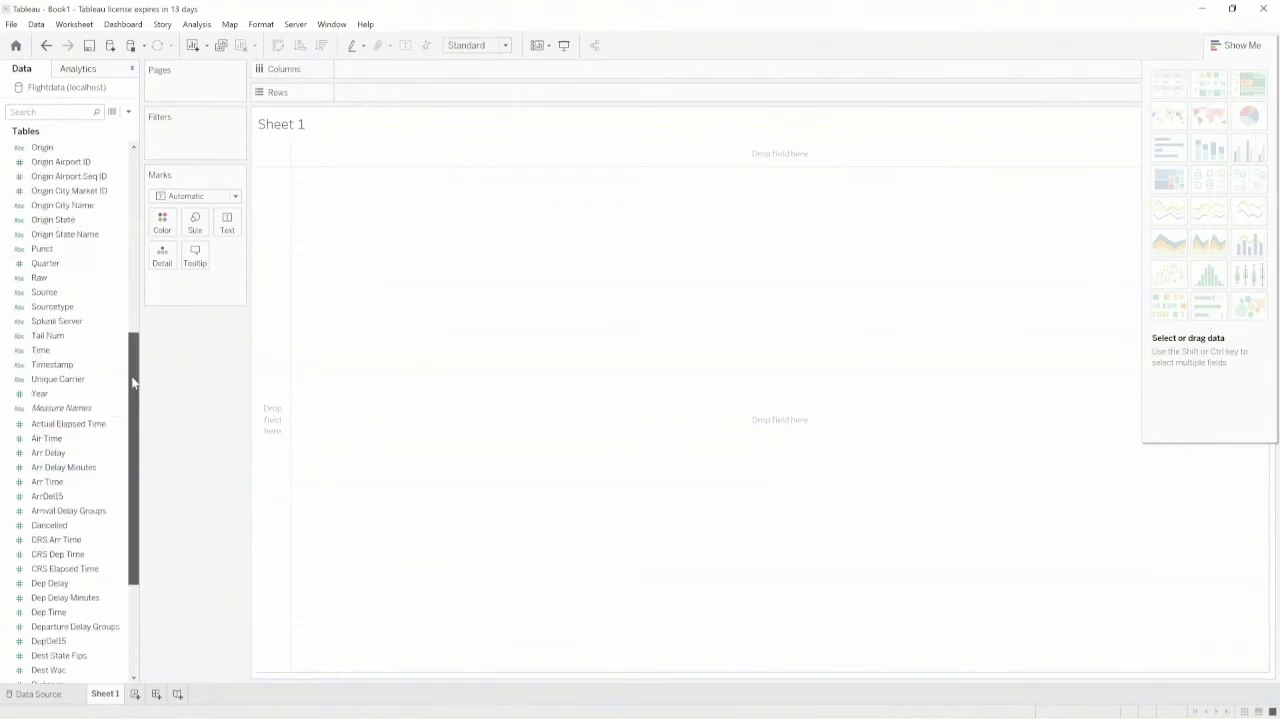
drag(133, 382, 136, 206)
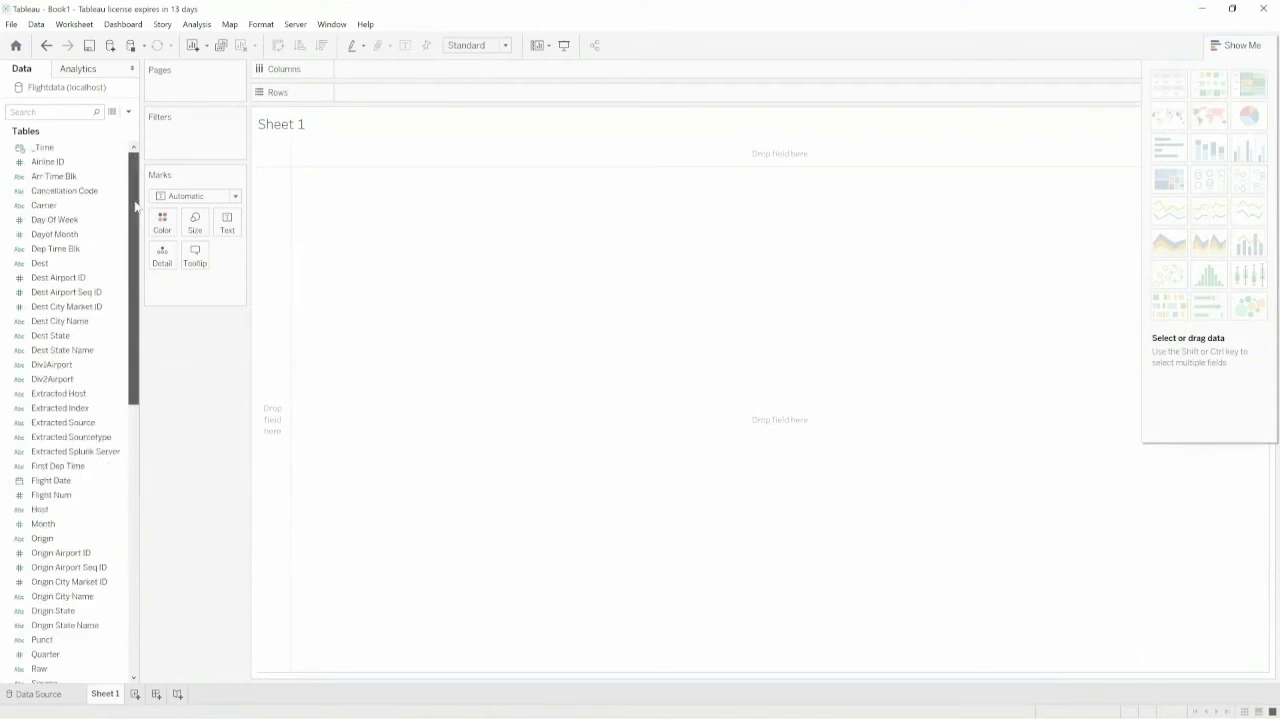
click(82, 324)
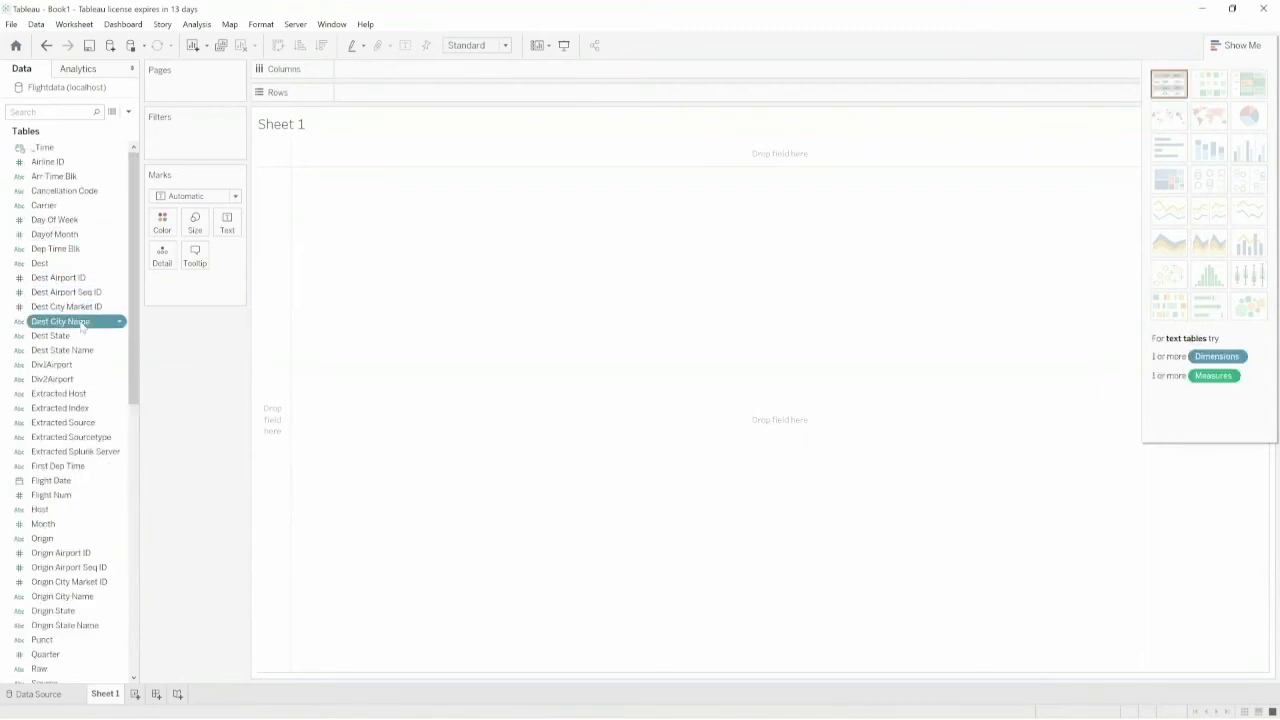
drag(82, 324, 385, 72)
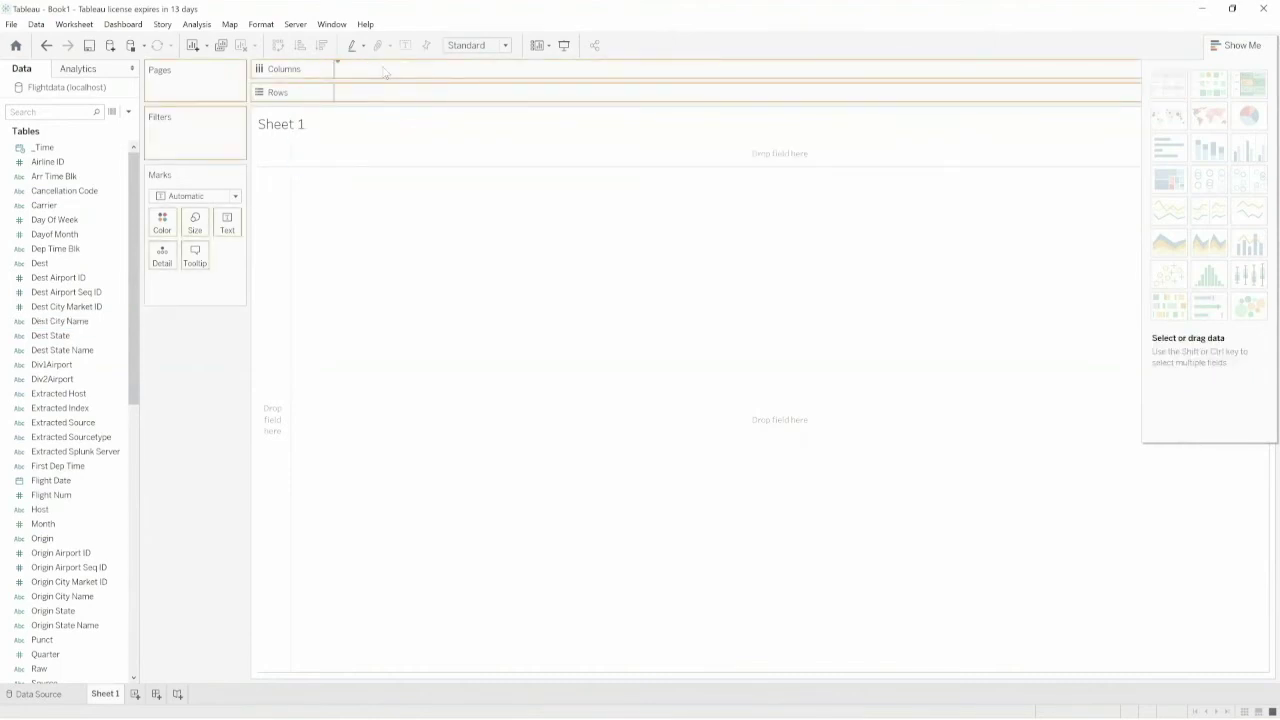
- Put Dest City Name and then Origin City Name on the Columns shelf
drag(385, 72, 385, 72)
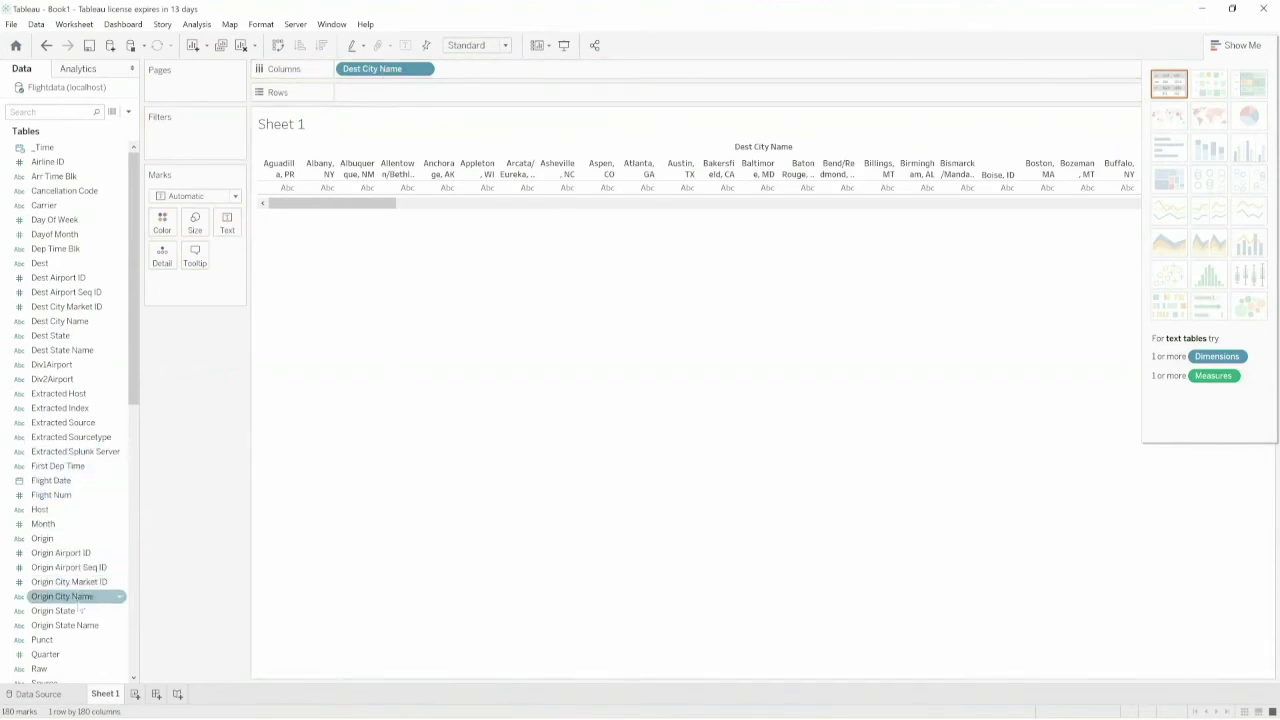
drag(77, 600, 478, 72)
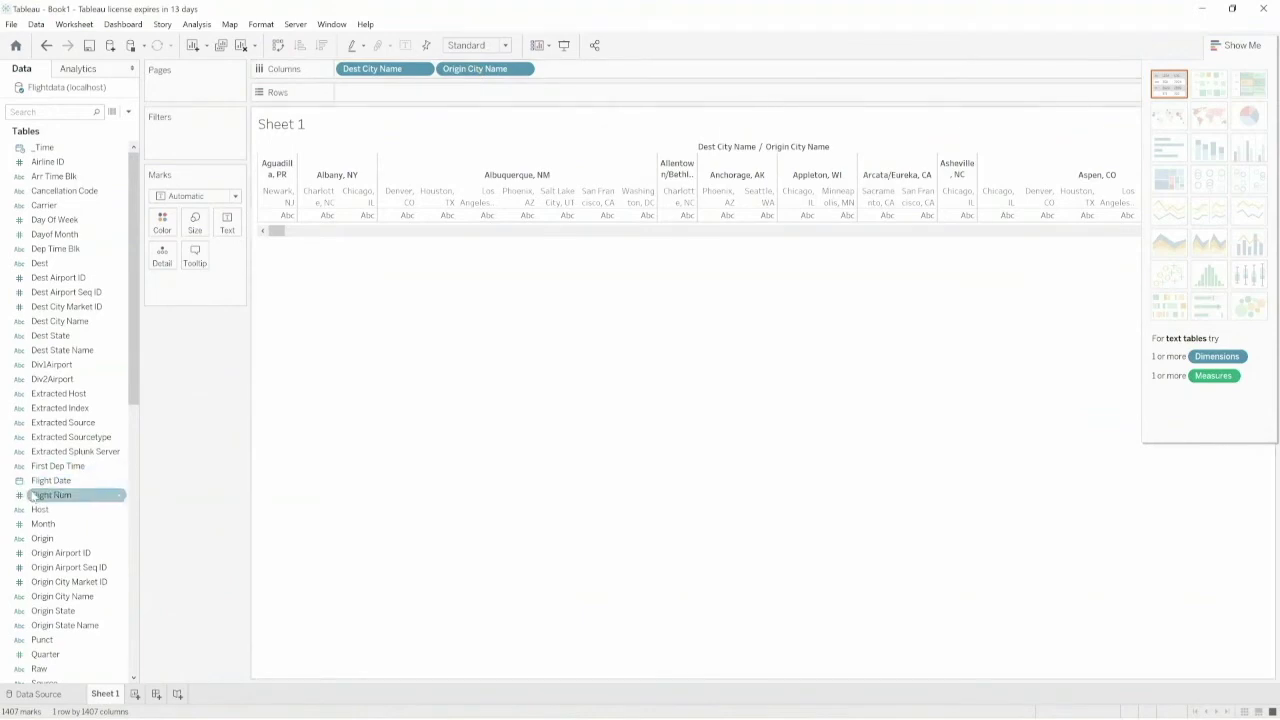
scroll(35, 497, down, 5)
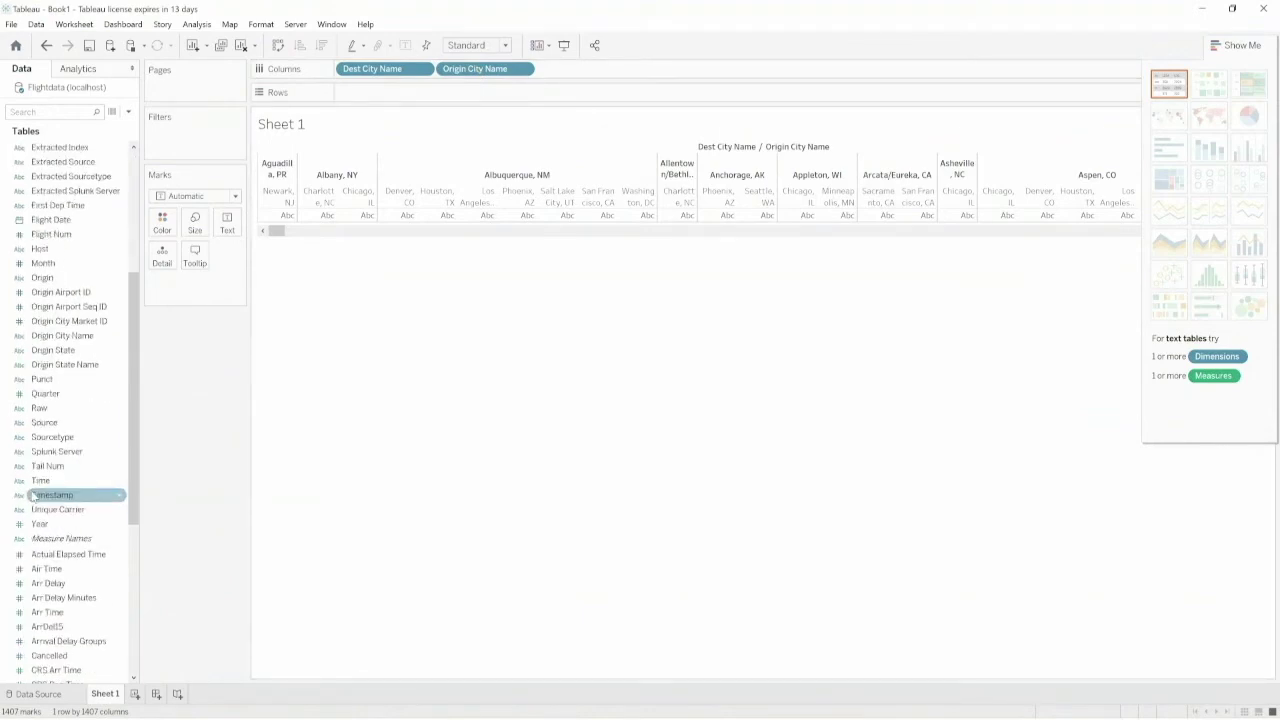
scroll(34, 496, down, 7)
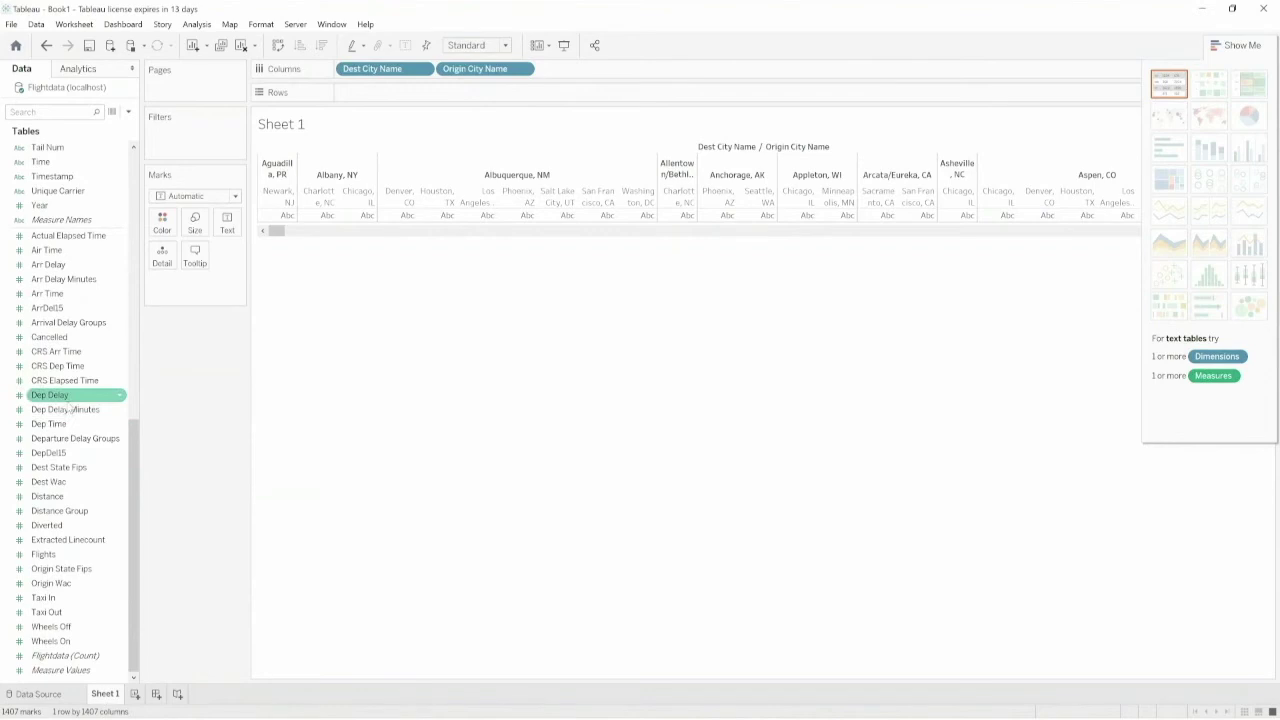
click(47, 555)
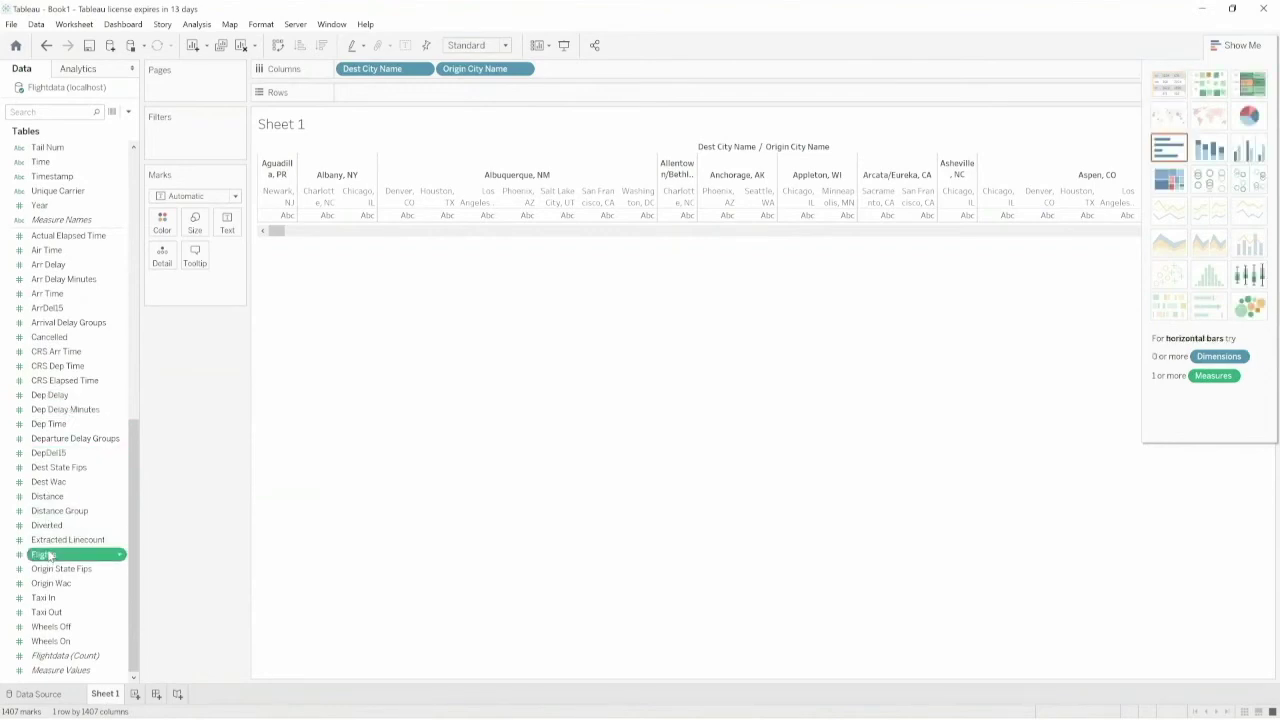
drag(47, 555, 372, 94)
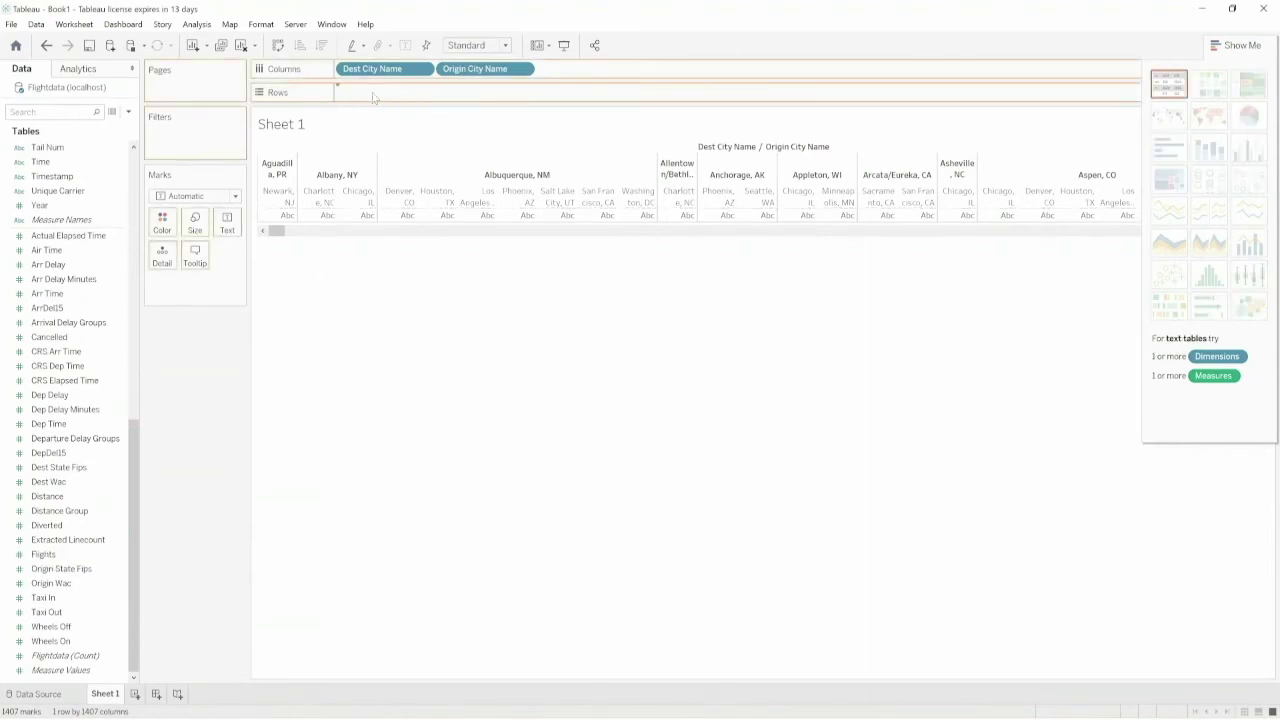
- Drop Flights on Rows as SUM(Flights) bars and color them by Origin City Name
drag(372, 94, 373, 97)
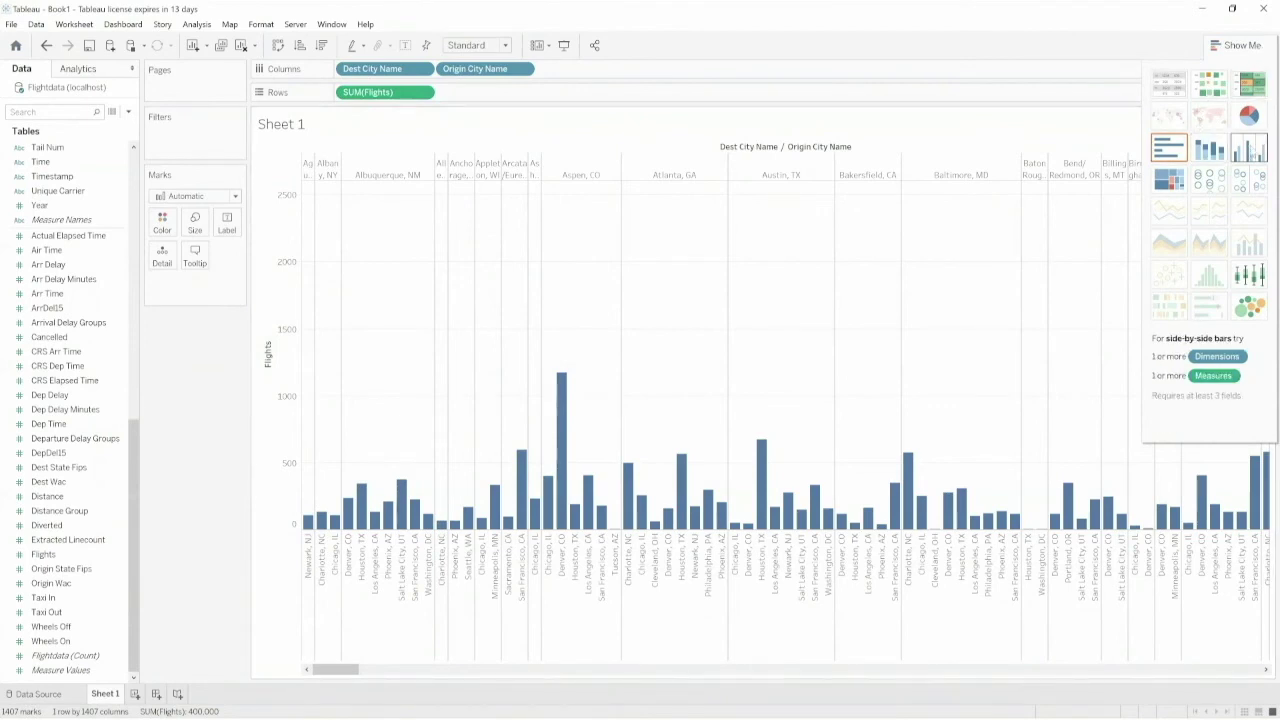
drag(475, 68, 162, 222)
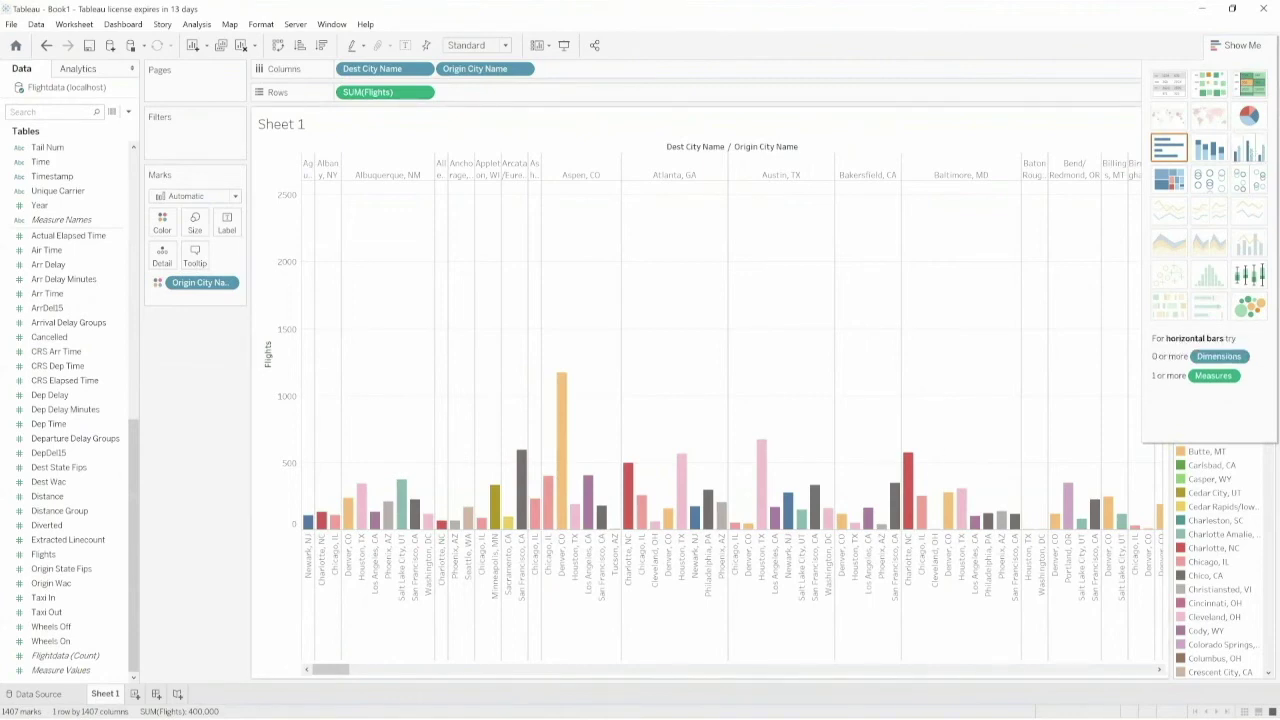
mouse_move(335, 673)
mouse_down()
mouse_move(452, 669)
mouse_move(320, 673)
mouse_up()
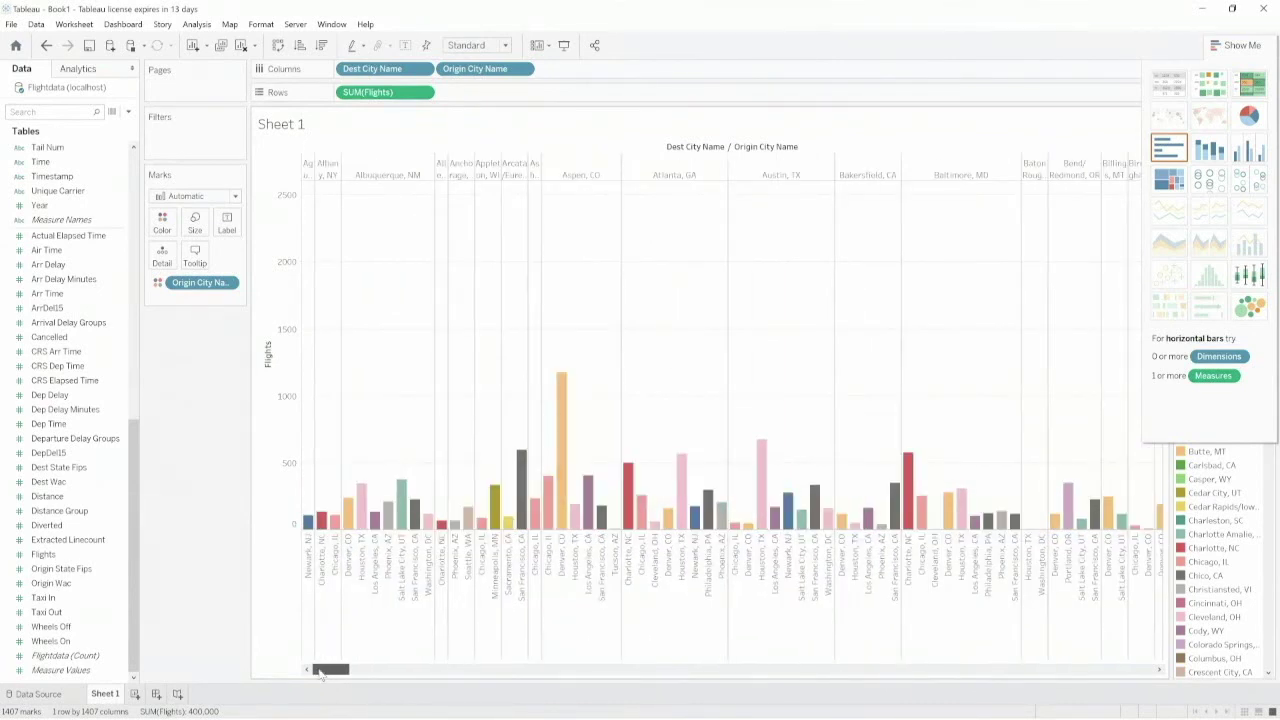